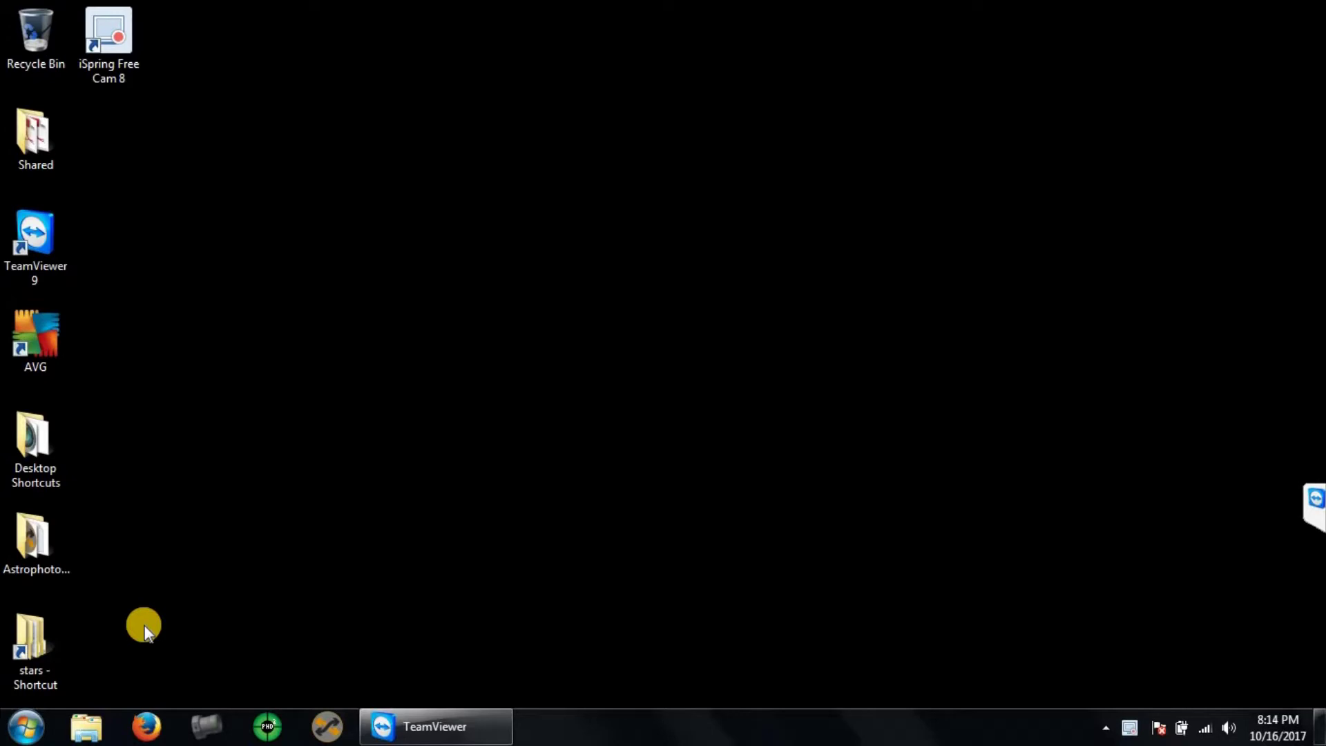
Step: Start PoleMaster from its camera icon on the taskbar
{"action": "left_click", "coordinate": [203, 724]}
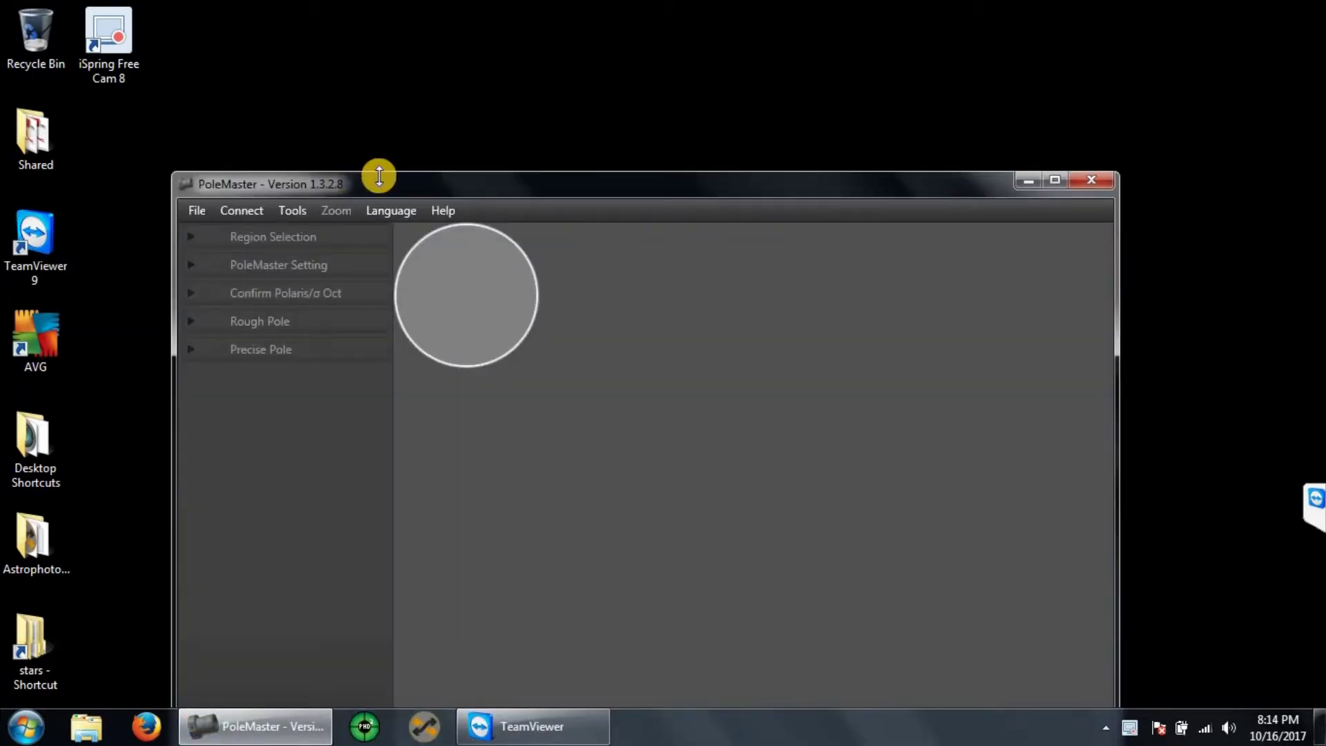
Step: Maximize PoleMaster, connect to the polar camera, and raise exposure from 50 to 100 ms
{"action": "left_click_drag", "start_coordinate": [379, 176], "coordinate": [379, 176]}
{"action": "double_click", "coordinate": [384, 182]}
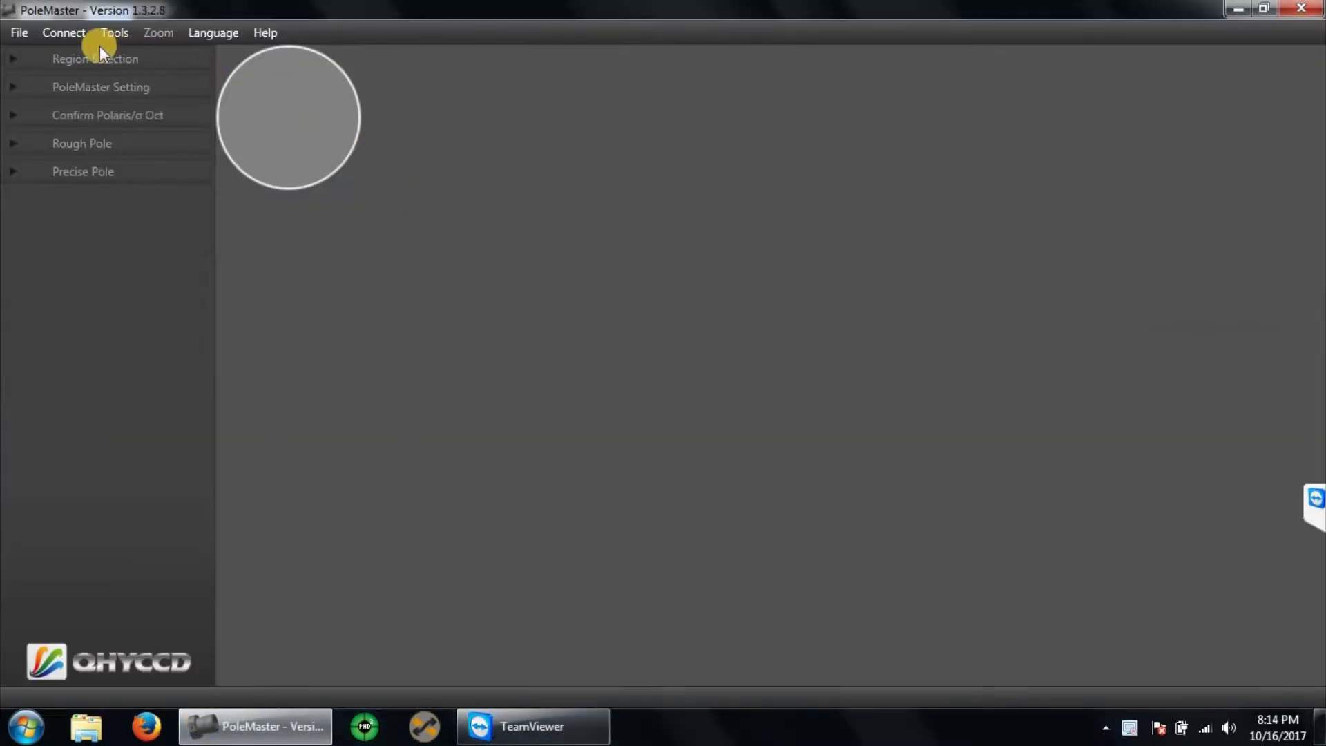
{"action": "left_click", "coordinate": [77, 36]}
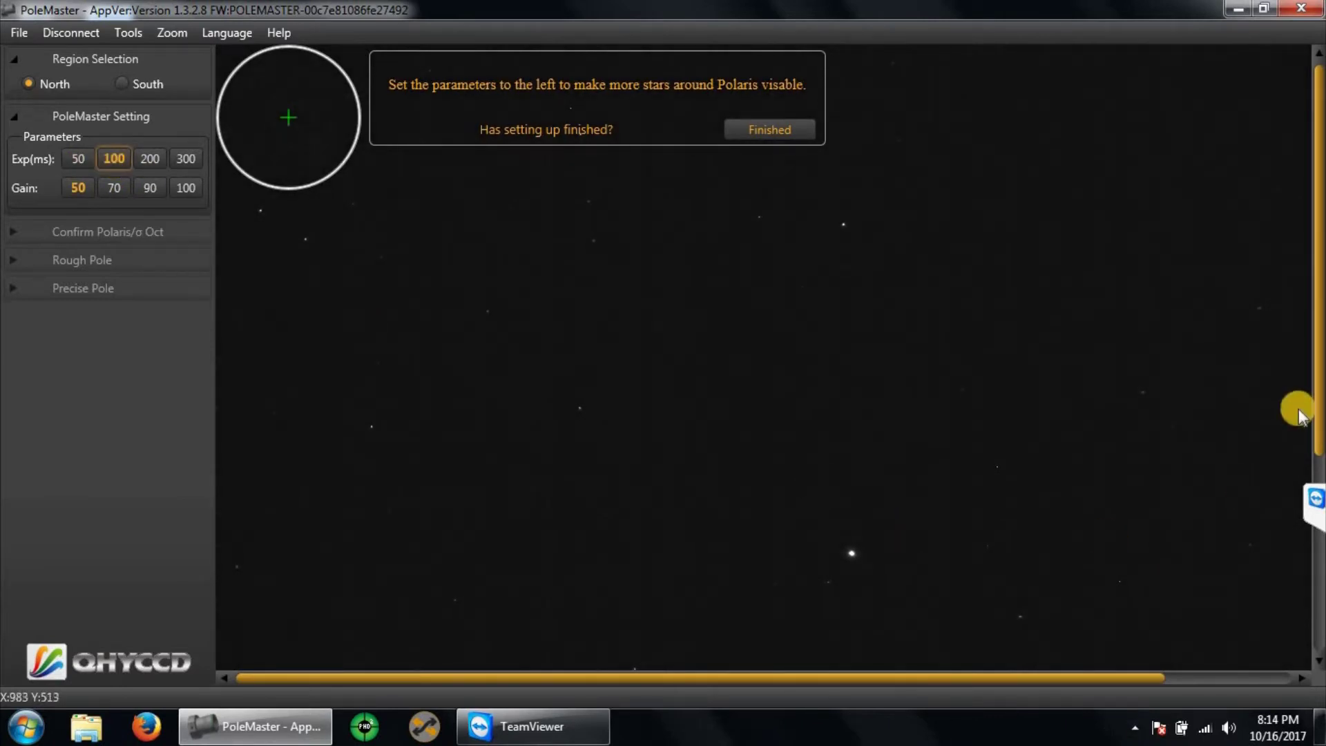
{"action": "left_click_drag", "start_coordinate": [1317, 414], "coordinate": [1317, 515]}
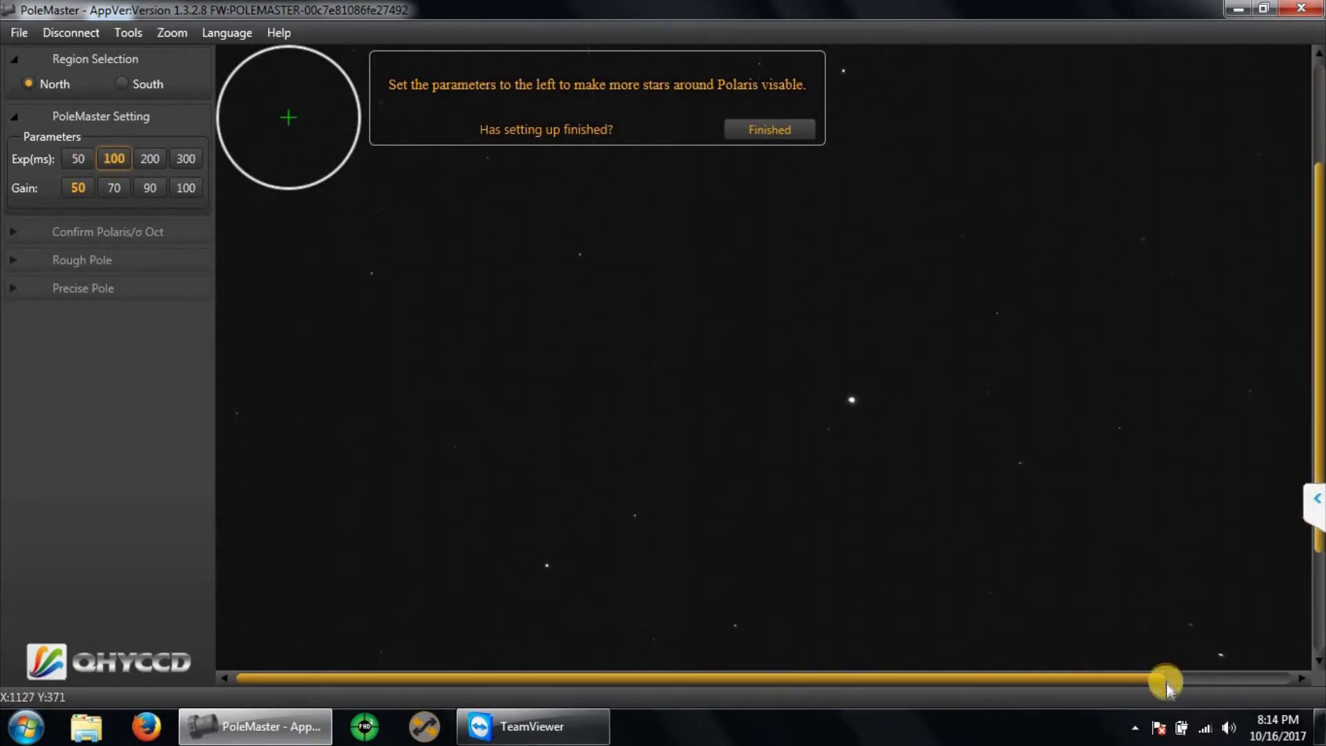
{"action": "left_click", "coordinate": [1202, 676]}
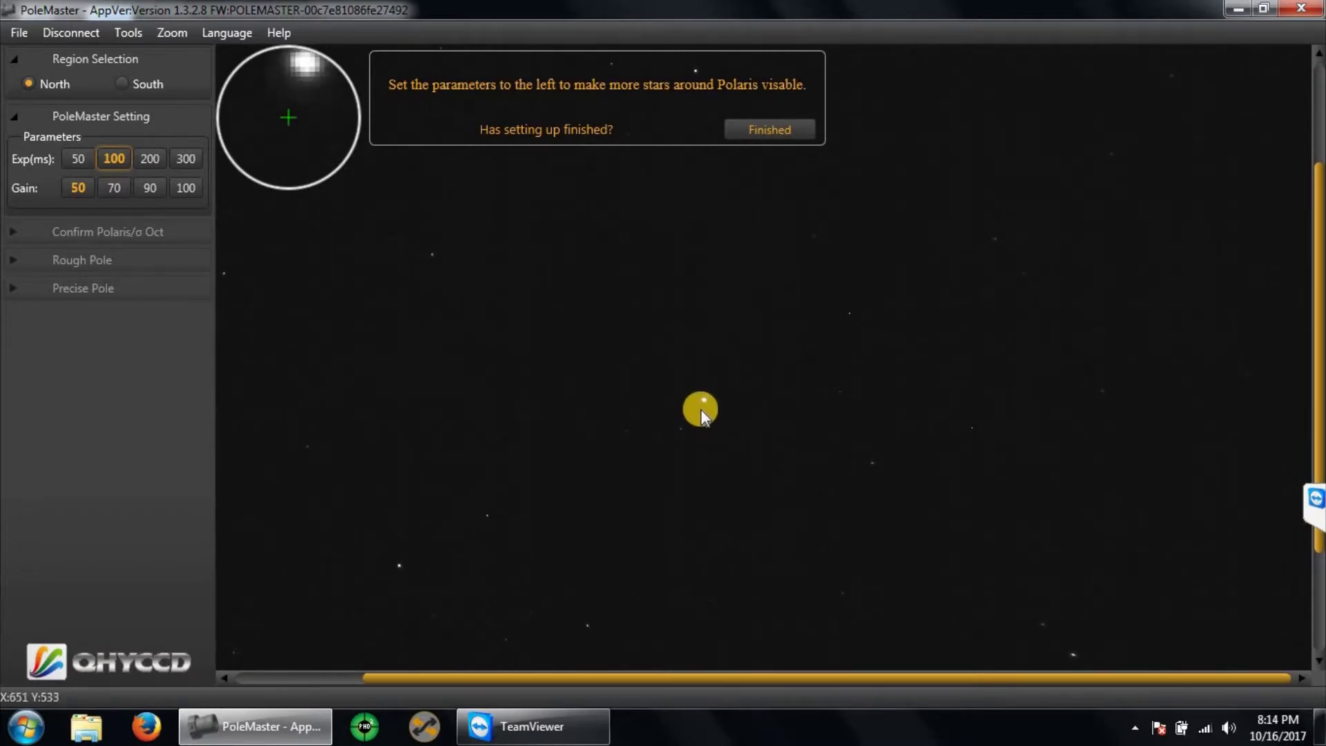
Step: Finish camera setup, mark Polaris, and rotate the template until its circles fit the stars
{"action": "left_click", "coordinate": [760, 128]}
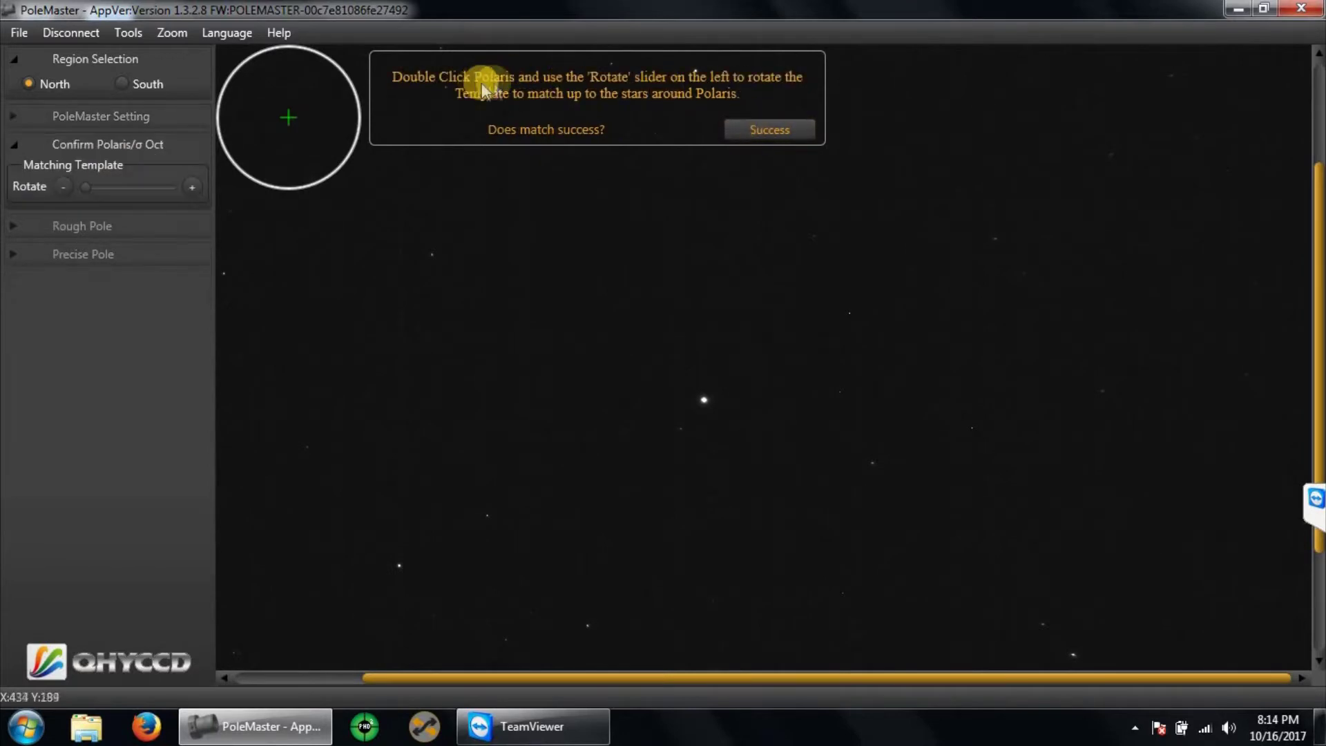
{"action": "double_click", "coordinate": [702, 400]}
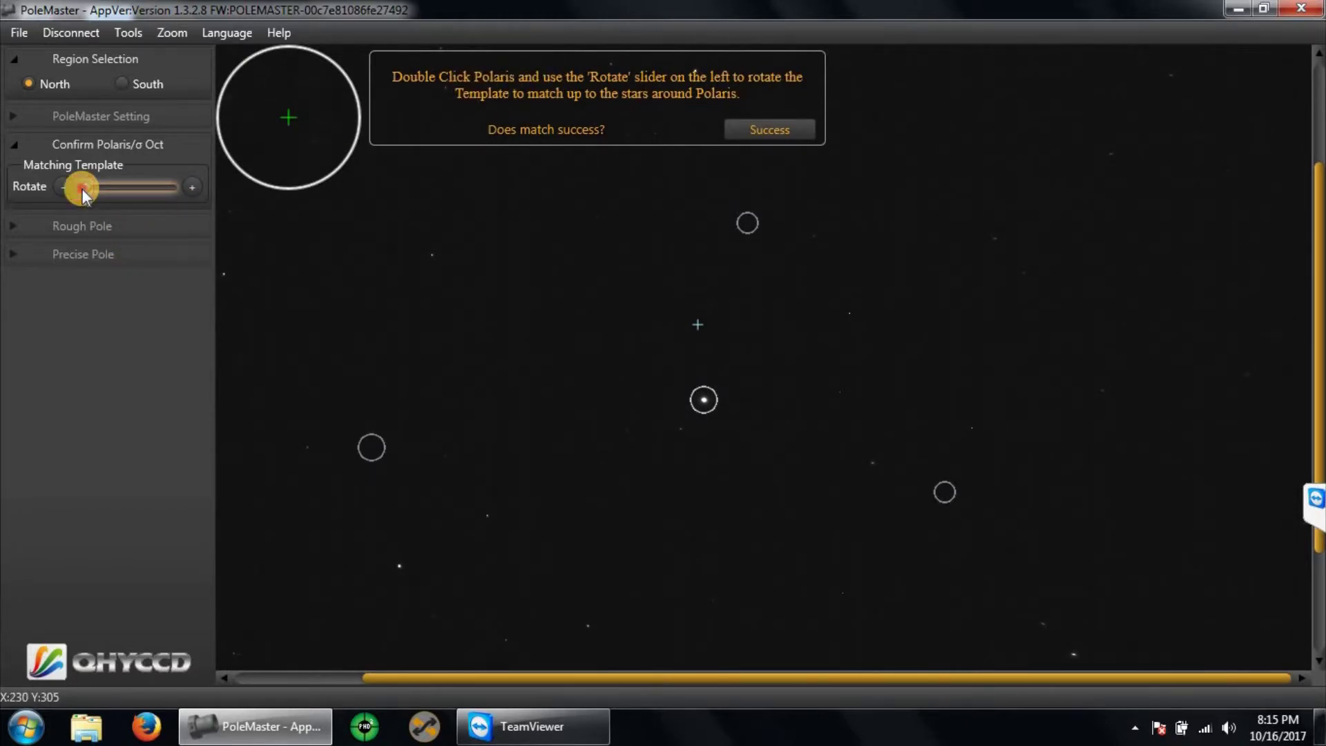
{"action": "left_click_drag", "start_coordinate": [82, 189], "coordinate": [108, 192]}
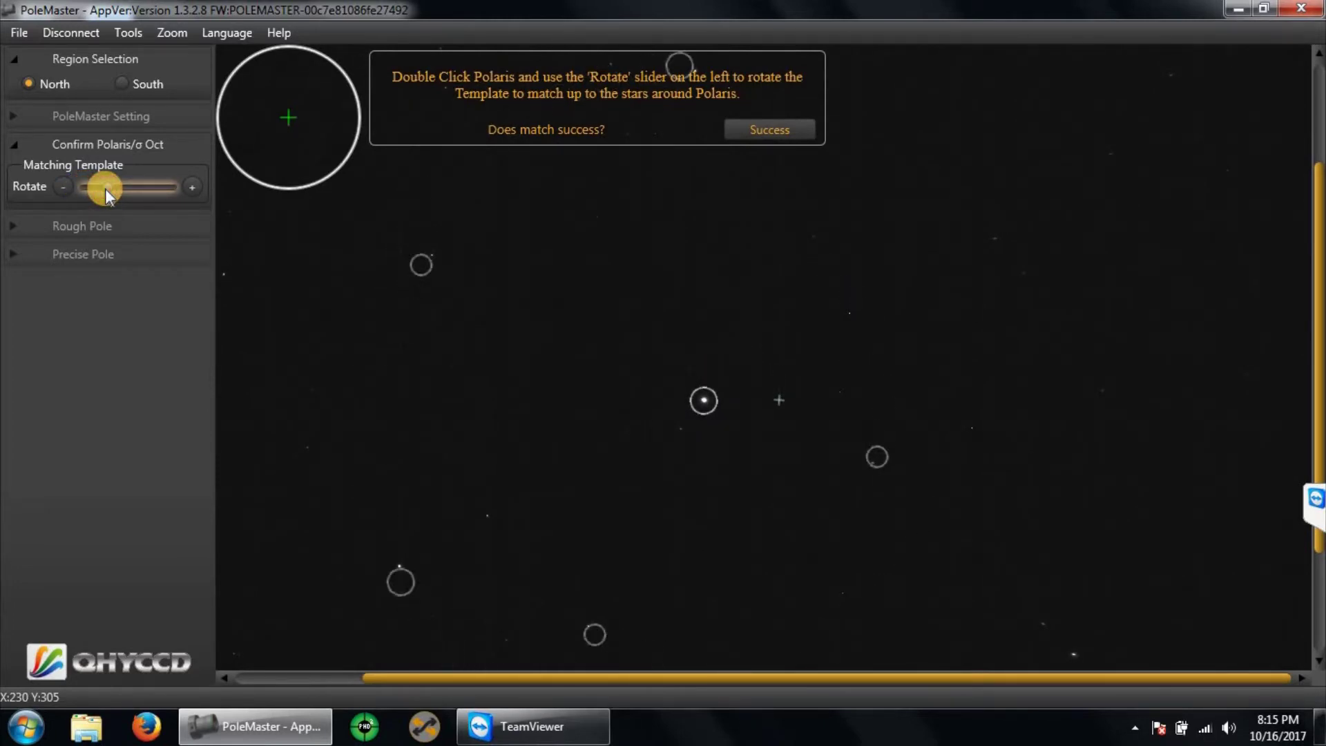
{"action": "left_click", "coordinate": [193, 186]}
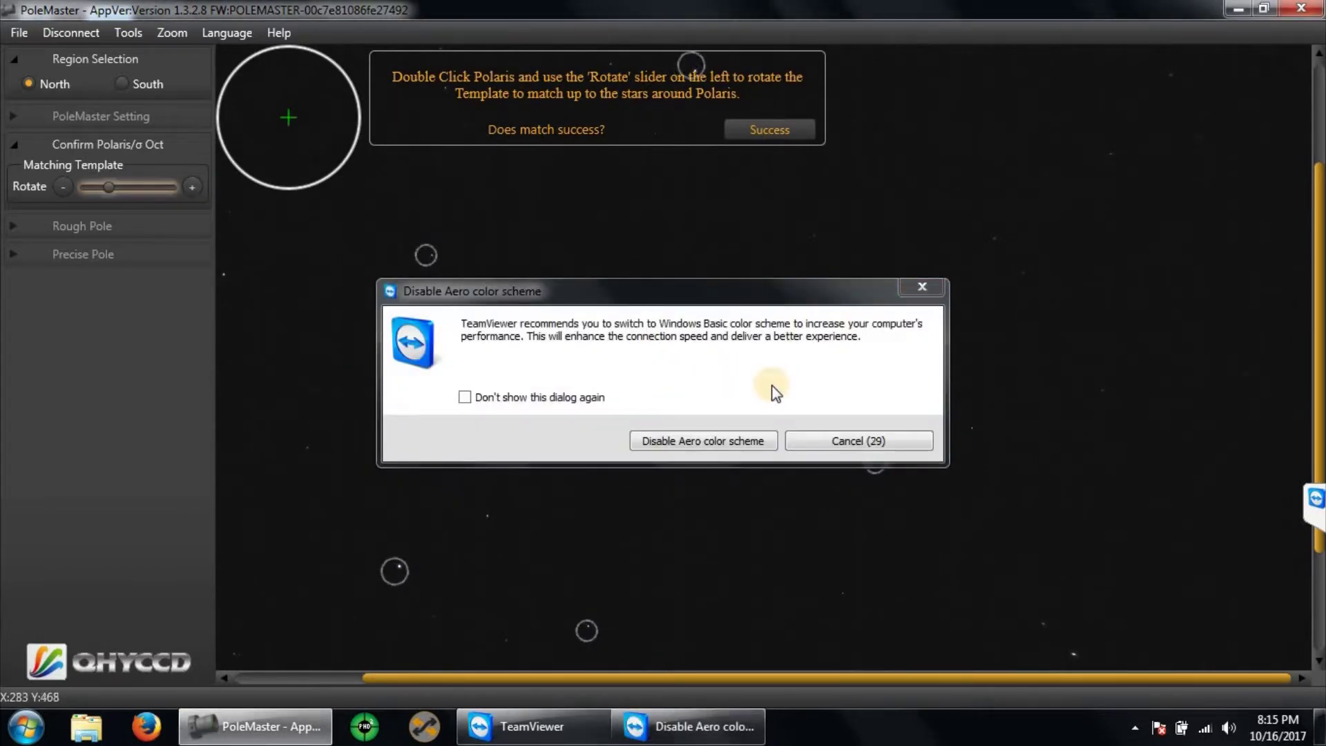
{"action": "left_click", "coordinate": [916, 277]}
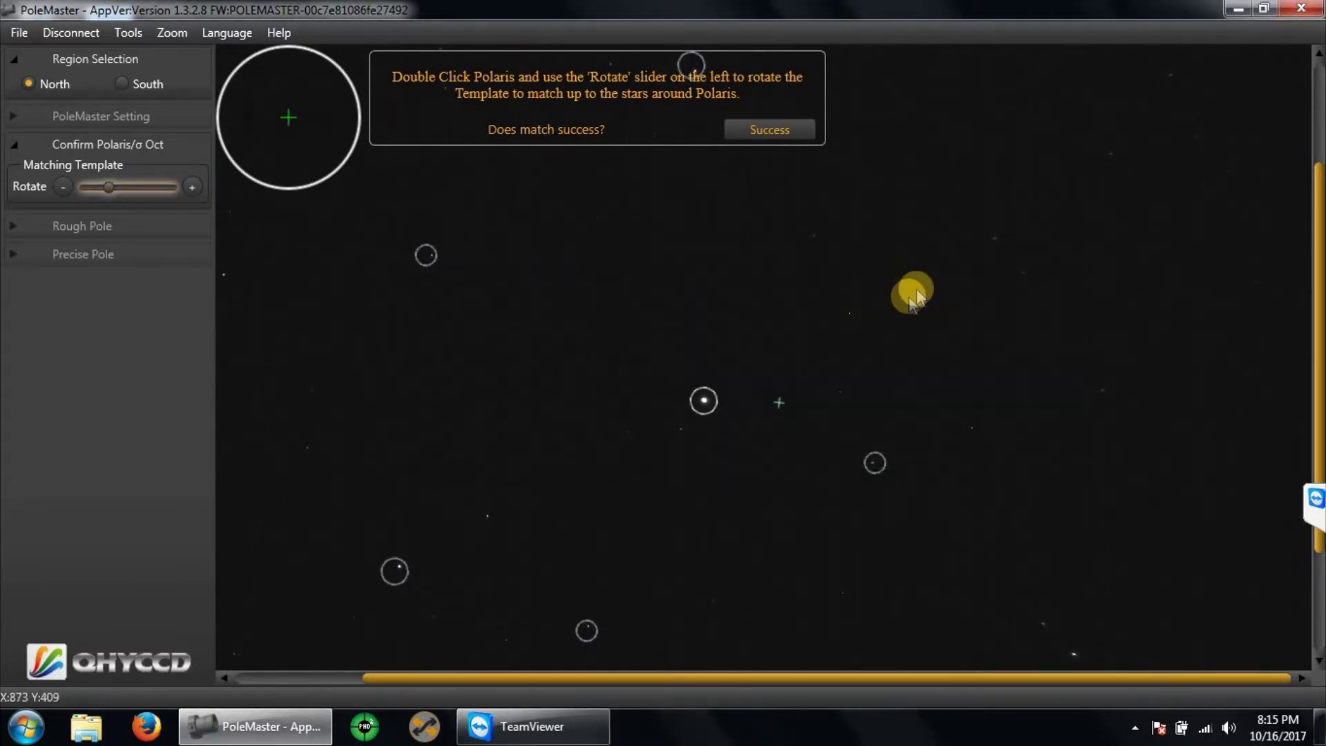
{"action": "left_click", "coordinate": [192, 186]}
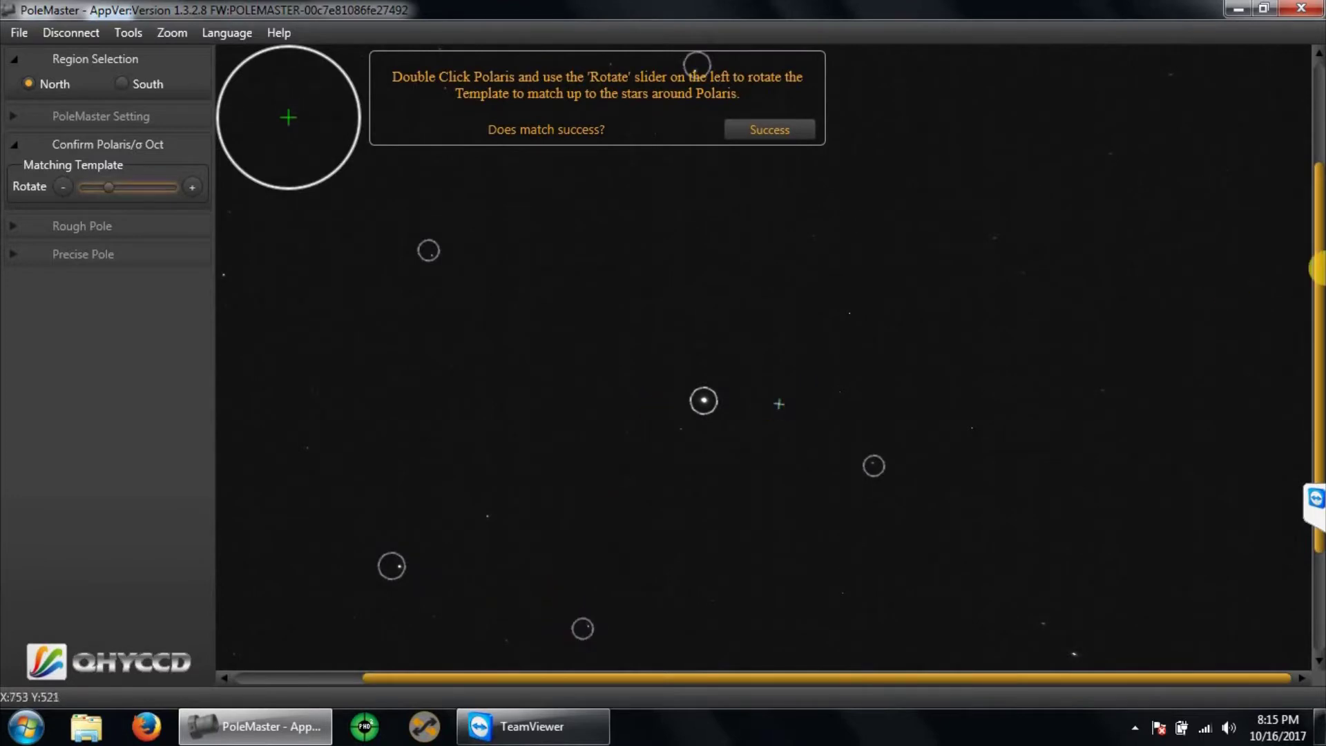
{"action": "mouse_move", "coordinate": [1317, 346]}
{"action": "left_mouse_down"}
{"action": "mouse_move", "coordinate": [1318, 442]}
{"action": "mouse_move", "coordinate": [1317, 245]}
{"action": "mouse_move", "coordinate": [1303, 210]}
{"action": "mouse_move", "coordinate": [1275, 240]}
{"action": "mouse_move", "coordinate": [1293, 304]}
{"action": "mouse_move", "coordinate": [704, 52]}
{"action": "left_mouse_up"}
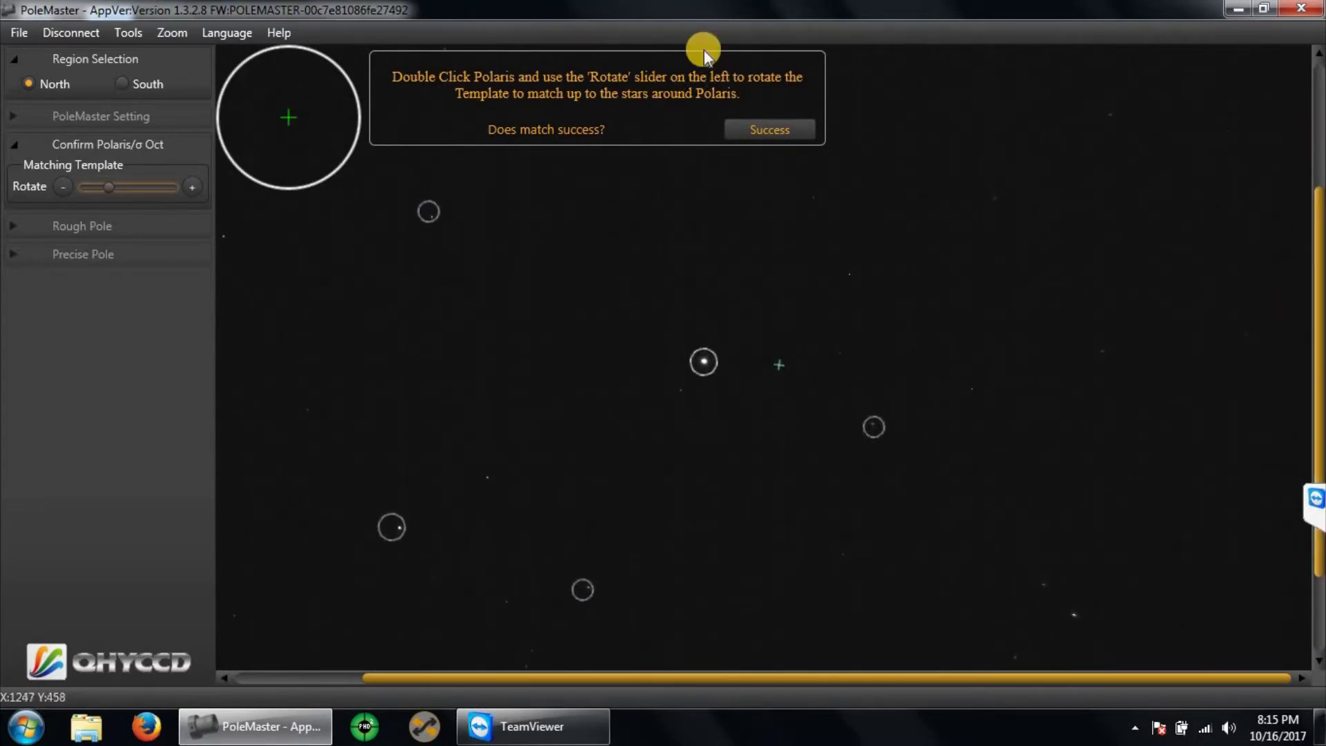
Step: Confirm the template match and reuse the recorded axis centre at (738,529)
{"action": "left_click", "coordinate": [761, 127]}
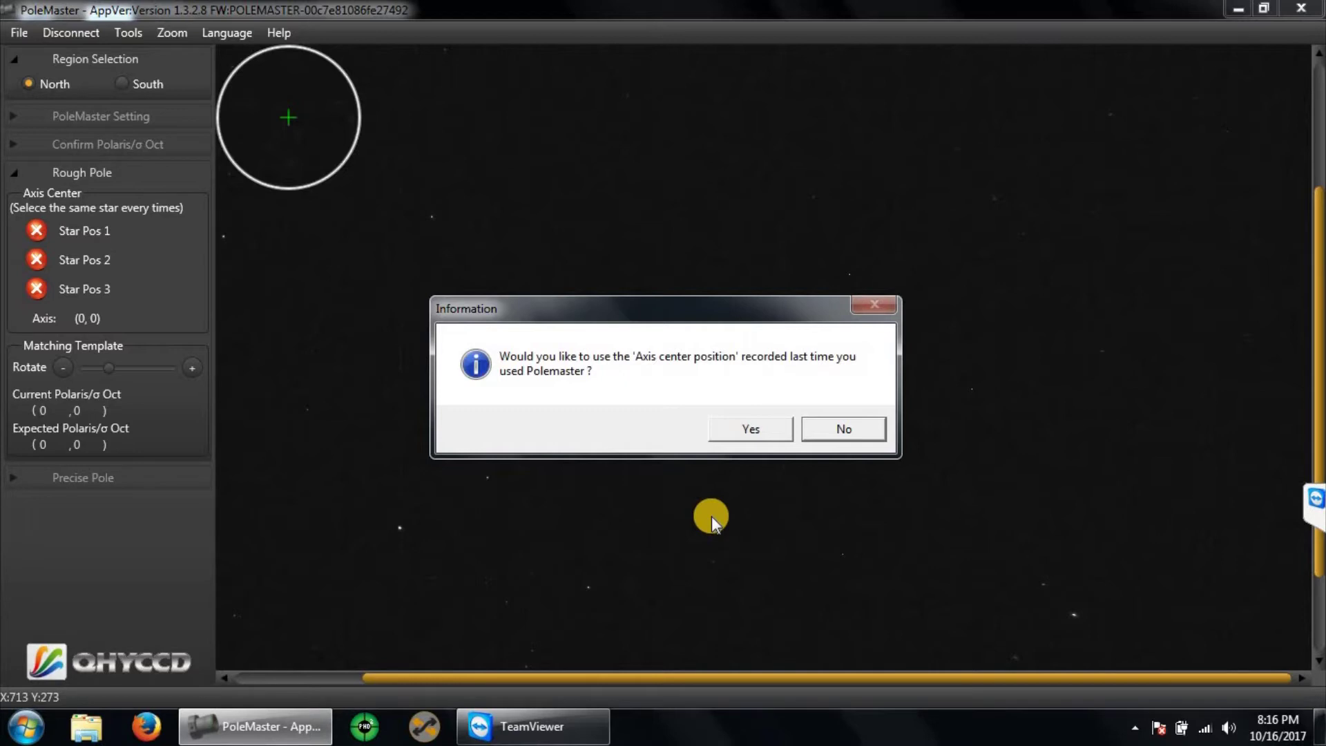
{"action": "left_click", "coordinate": [753, 428]}
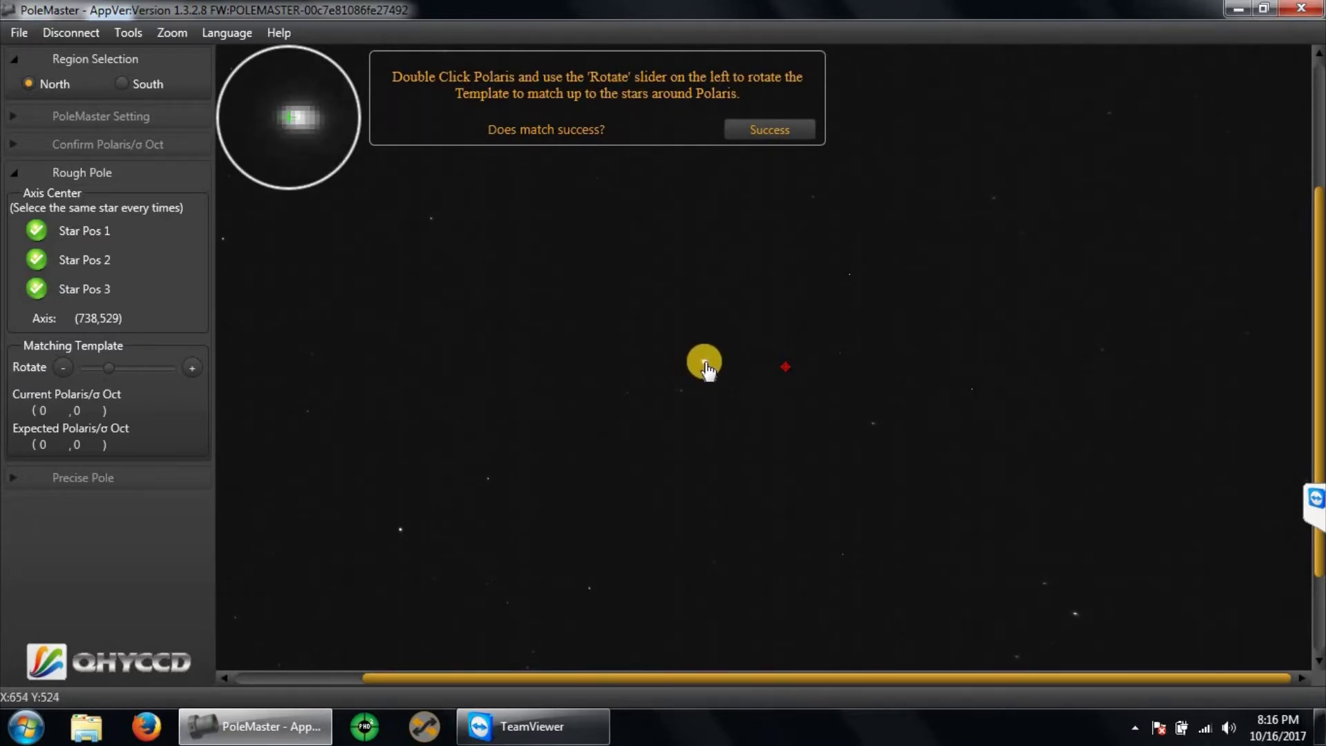
Step: Re-mark Polaris, fine-tune the template rotation with +/- to fit the stars, and confirm Success
{"action": "double_click", "coordinate": [704, 363]}
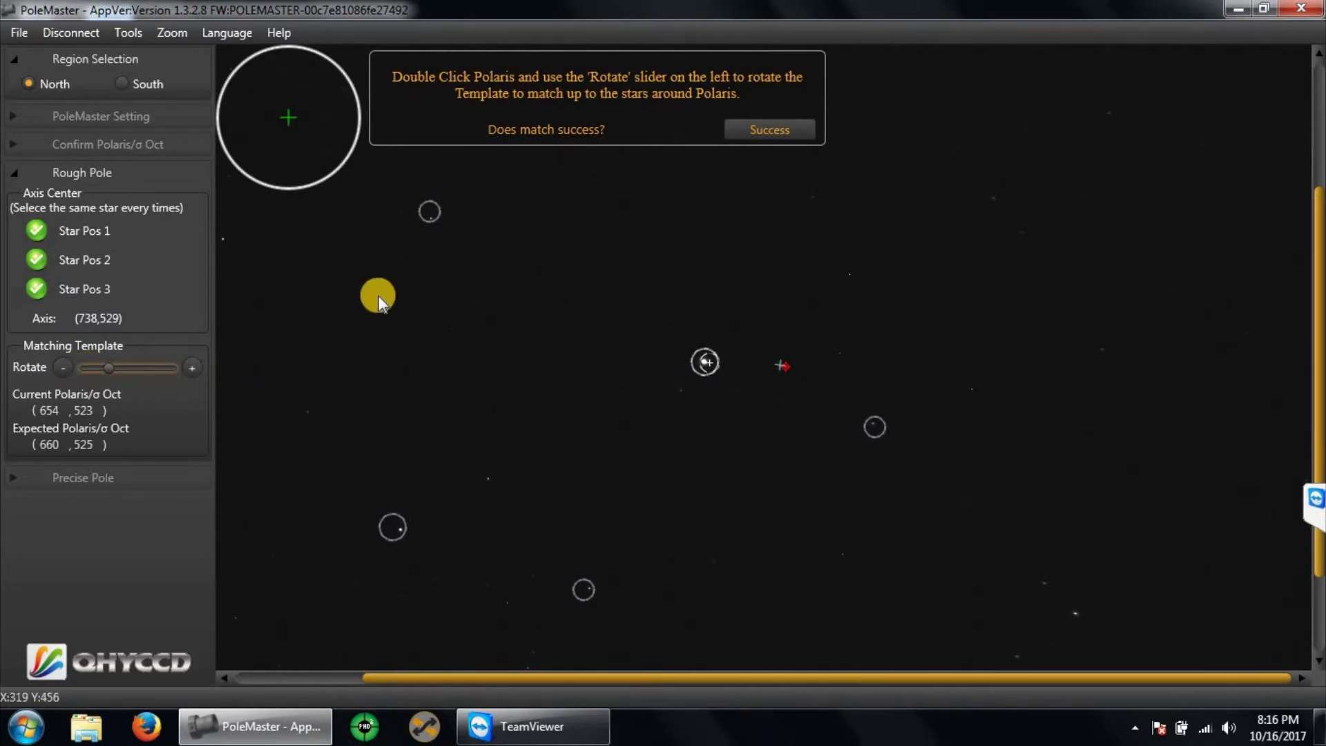
{"action": "left_click", "coordinate": [189, 369]}
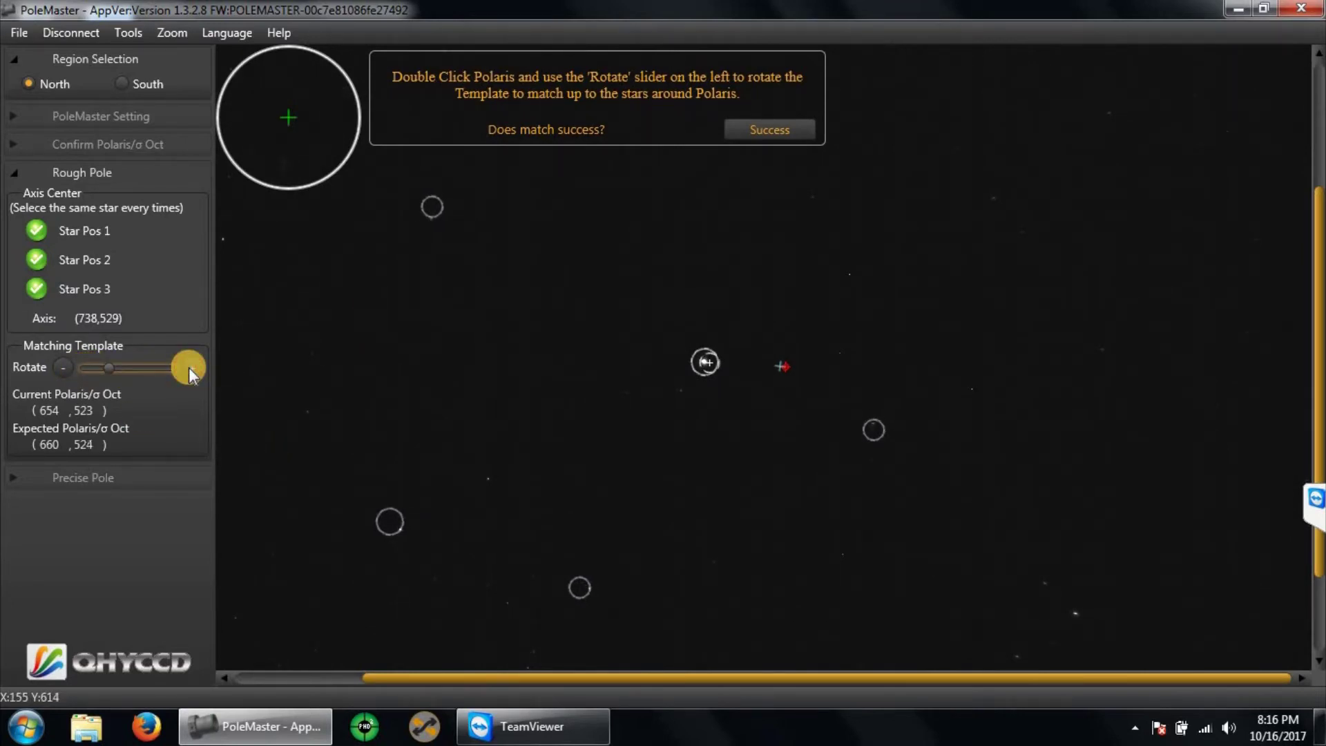
{"action": "left_click", "coordinate": [62, 368]}
{"action": "left_click", "coordinate": [62, 369]}
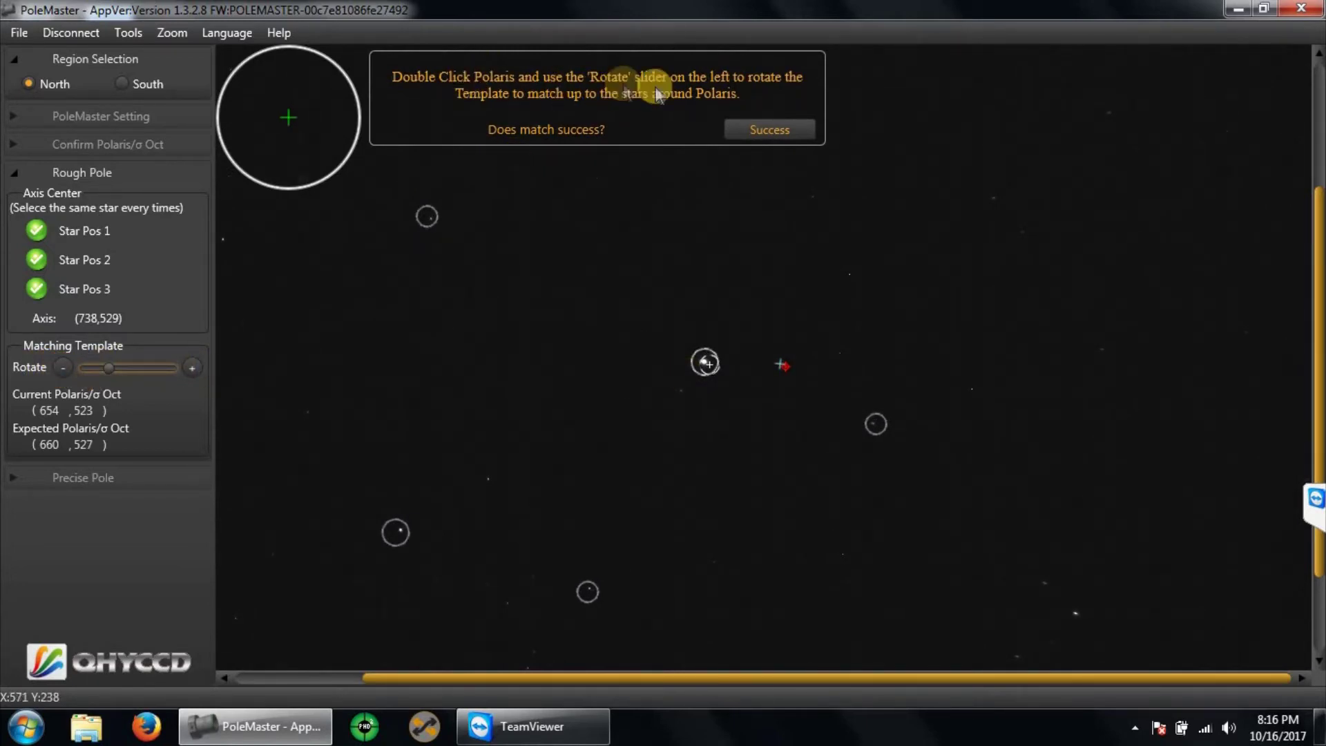
{"action": "left_click", "coordinate": [765, 134]}
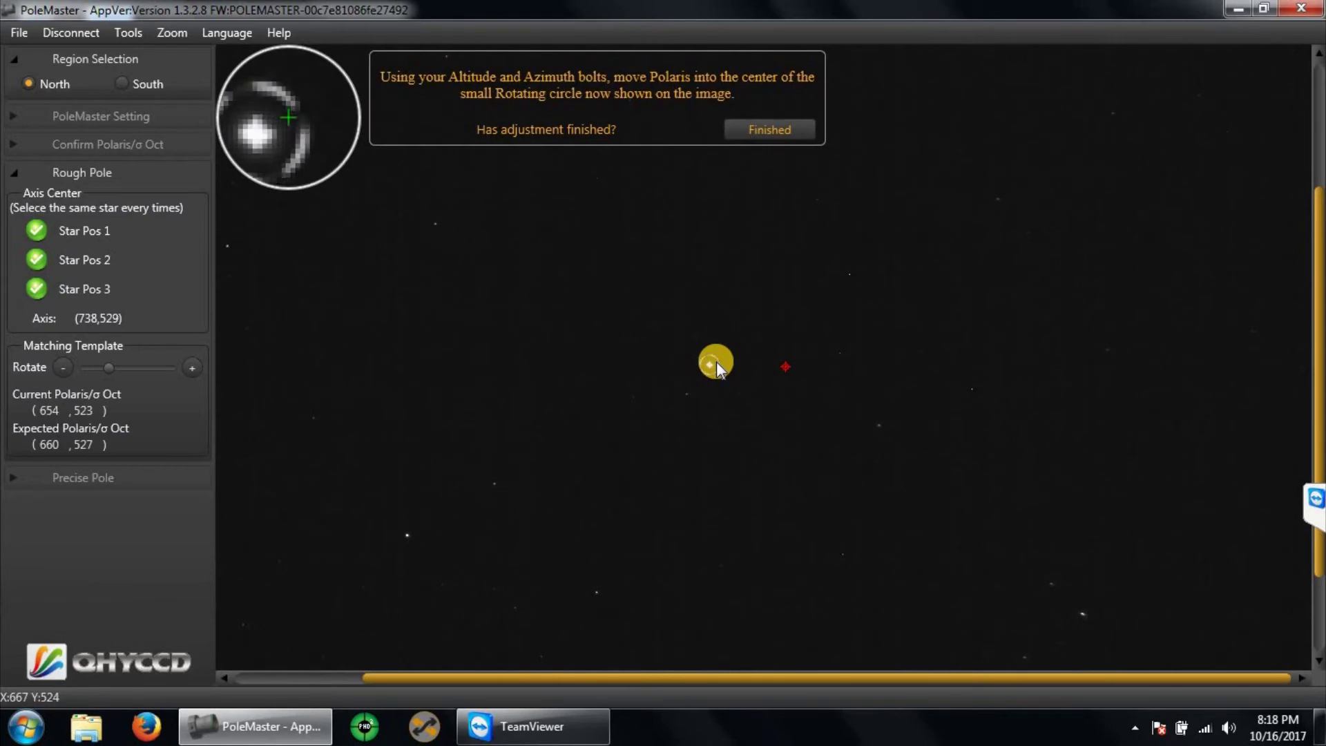
Step: Finish rough alignment, re-match the template on Polaris, and start monitoring the pole and axis
{"action": "left_click", "coordinate": [755, 129]}
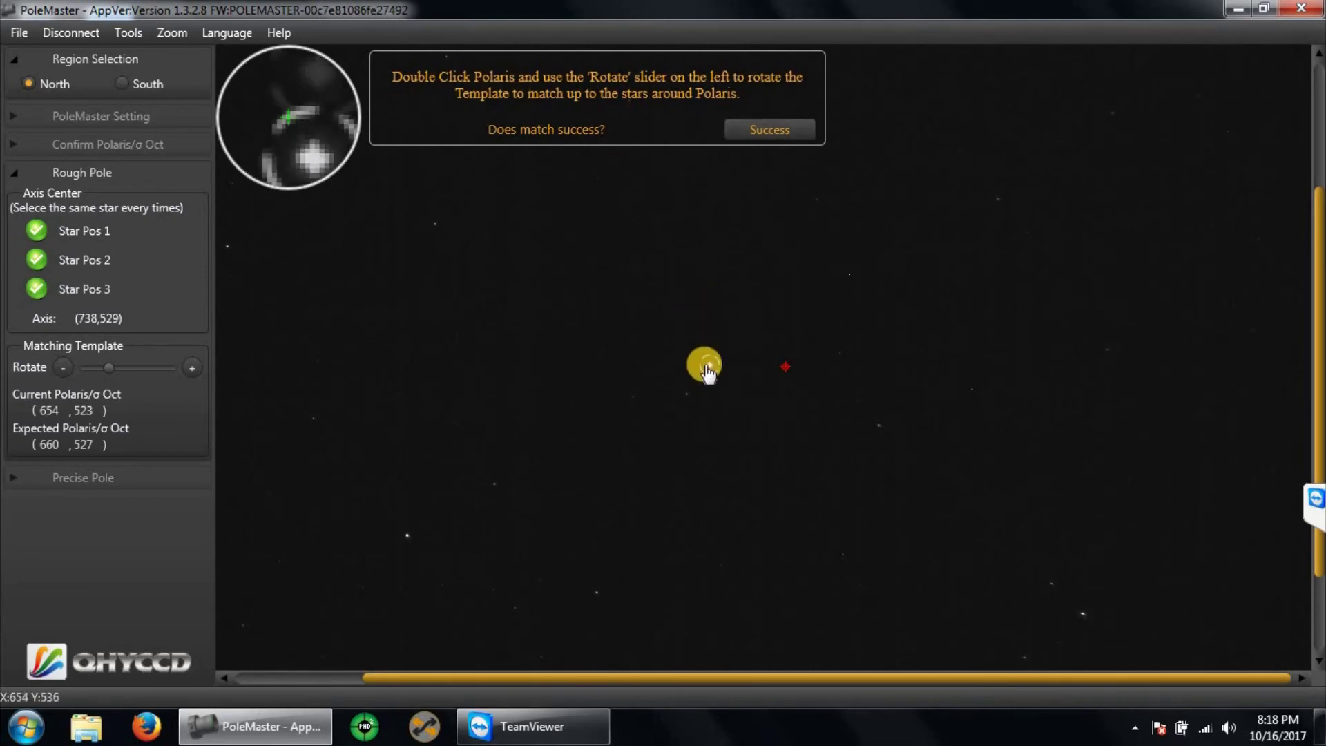
{"action": "double_click", "coordinate": [711, 367]}
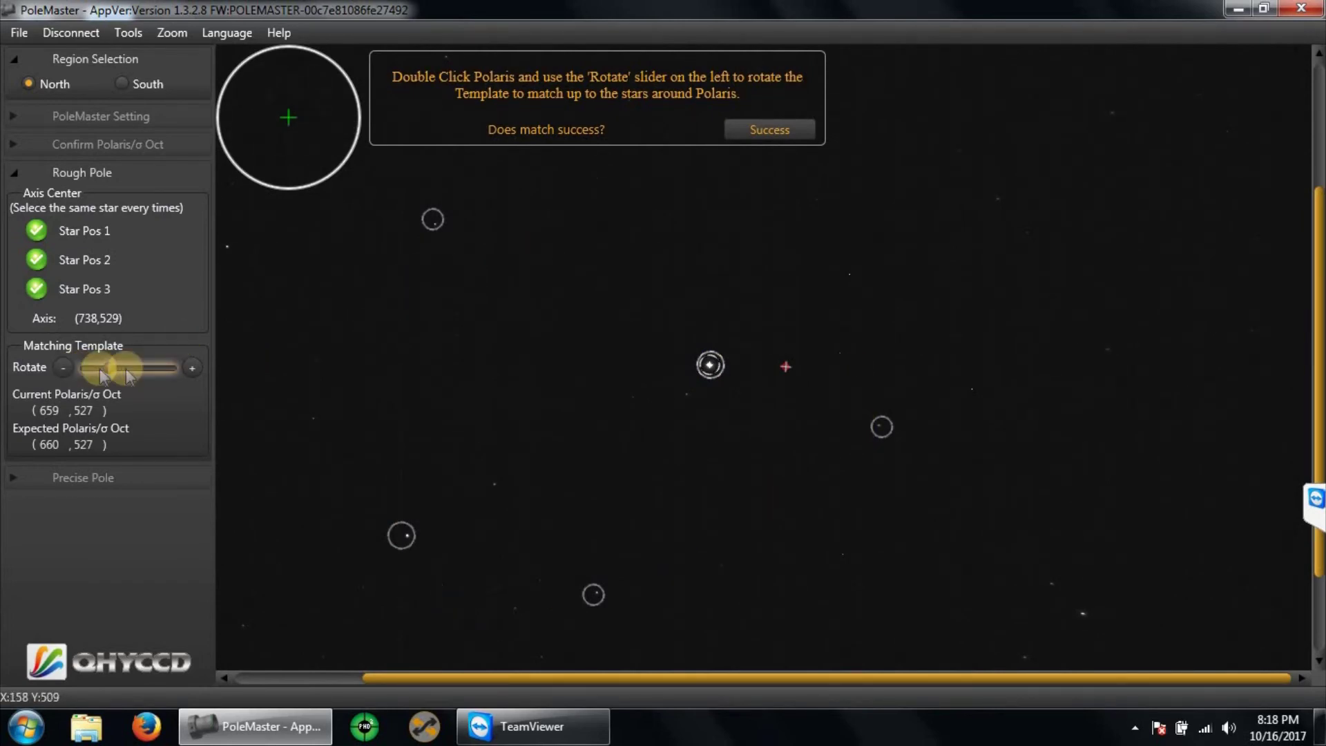
{"action": "left_click", "coordinate": [763, 134]}
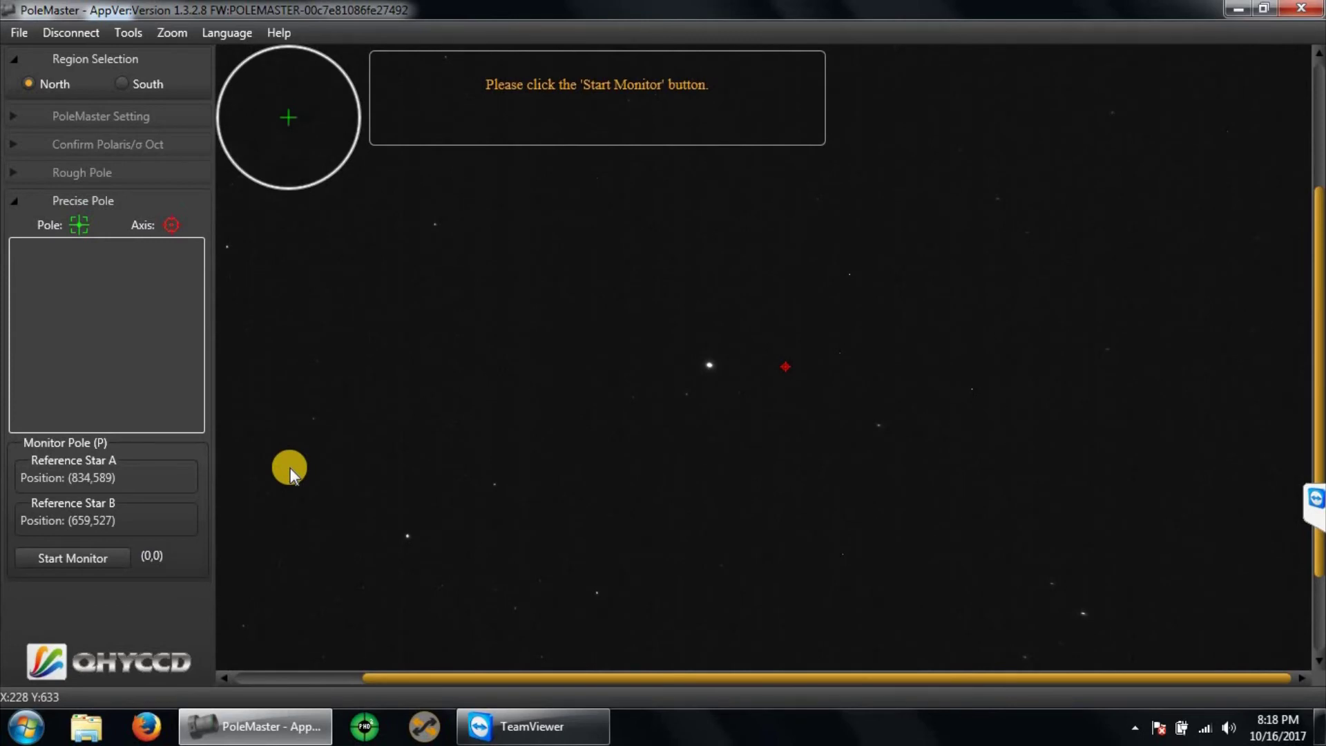
{"action": "left_click", "coordinate": [82, 559]}
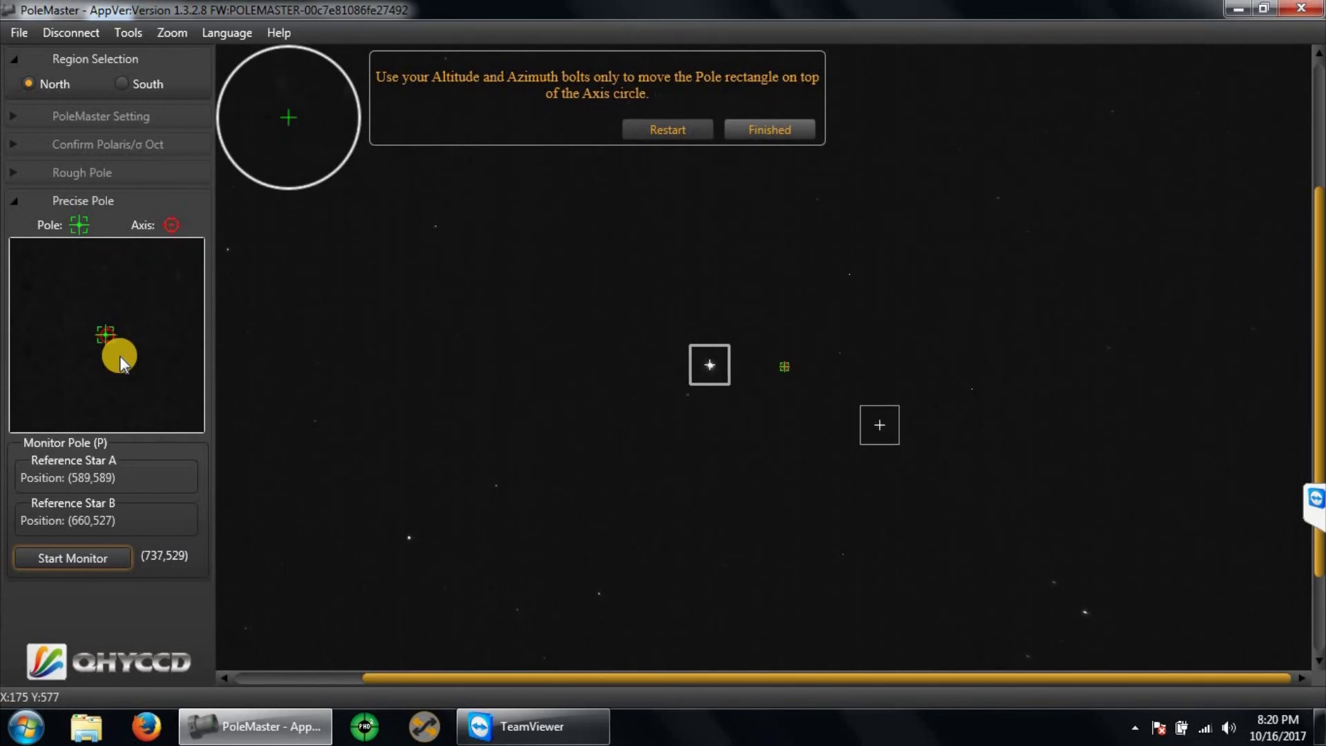
Step: Finish precise alignment with the pole on the axis circle, disconnect the camera, and close PoleMaster
{"action": "left_click", "coordinate": [781, 128]}
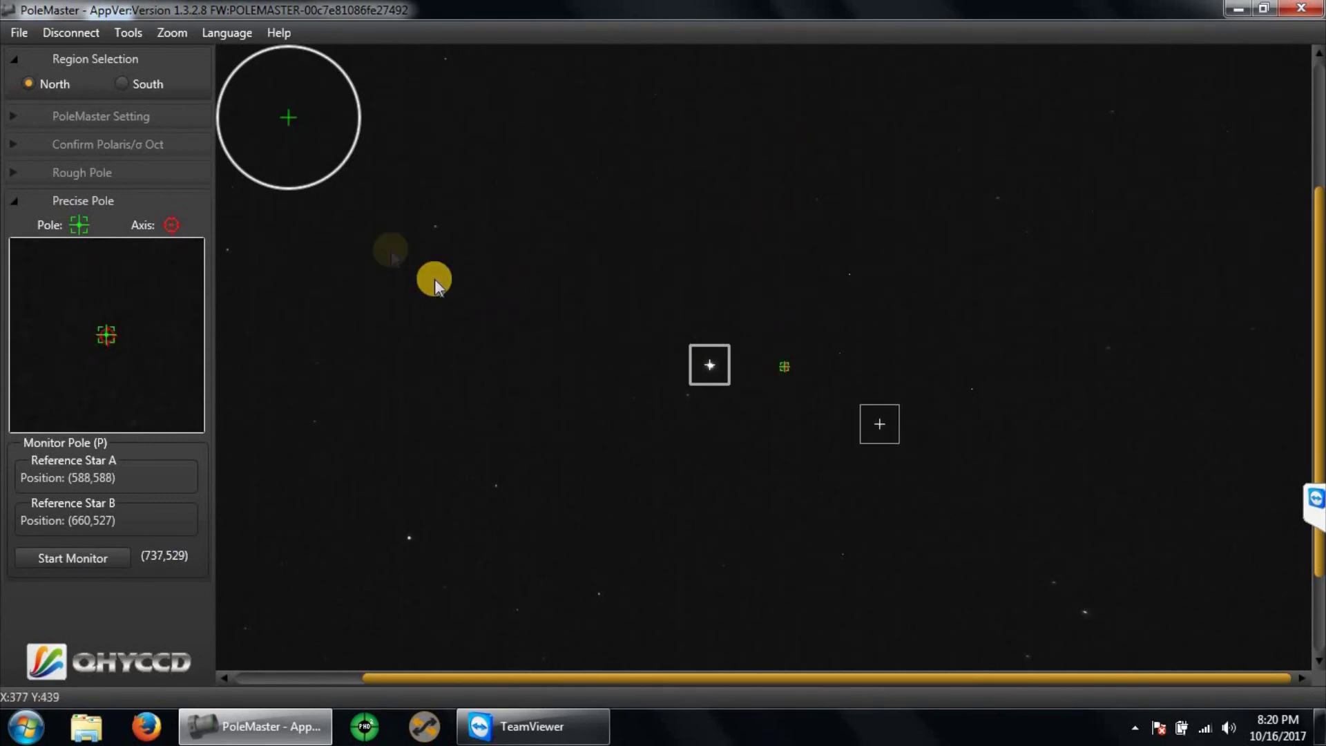
{"action": "left_click", "coordinate": [77, 32]}
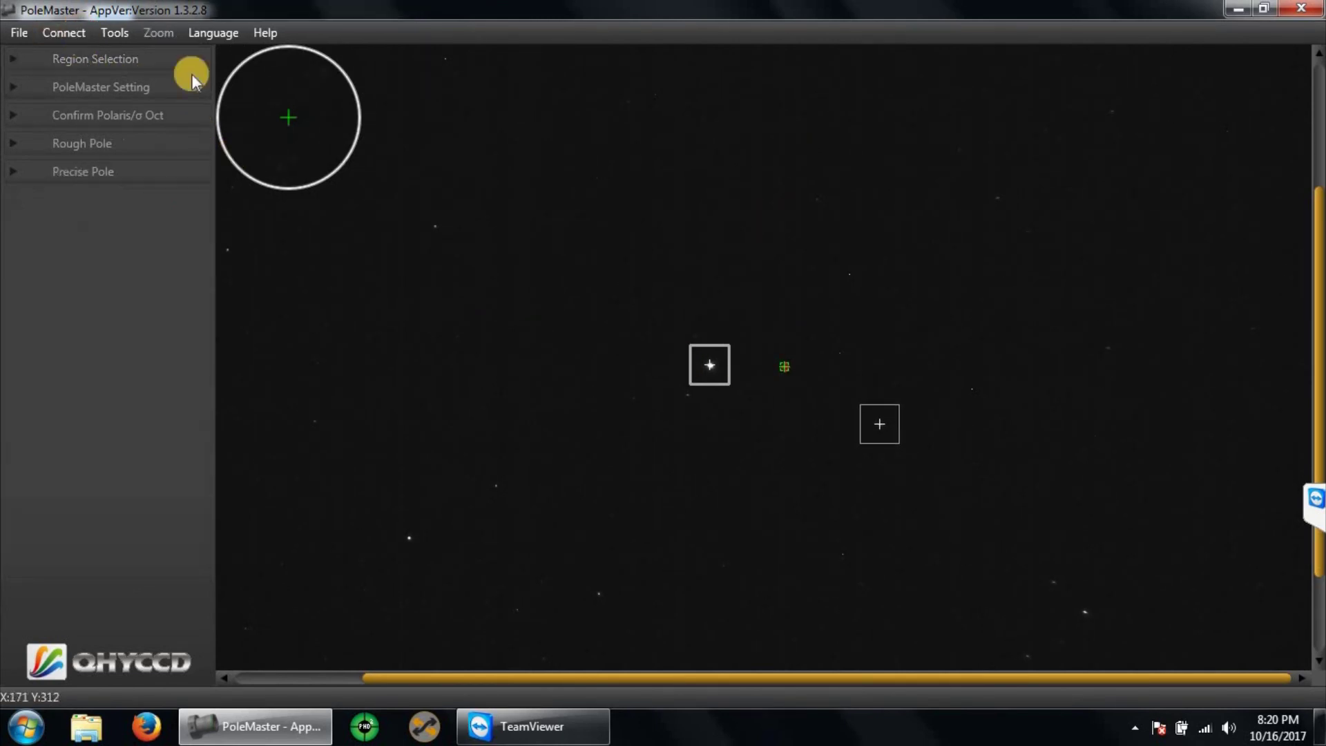
{"action": "left_click", "coordinate": [1307, 10]}
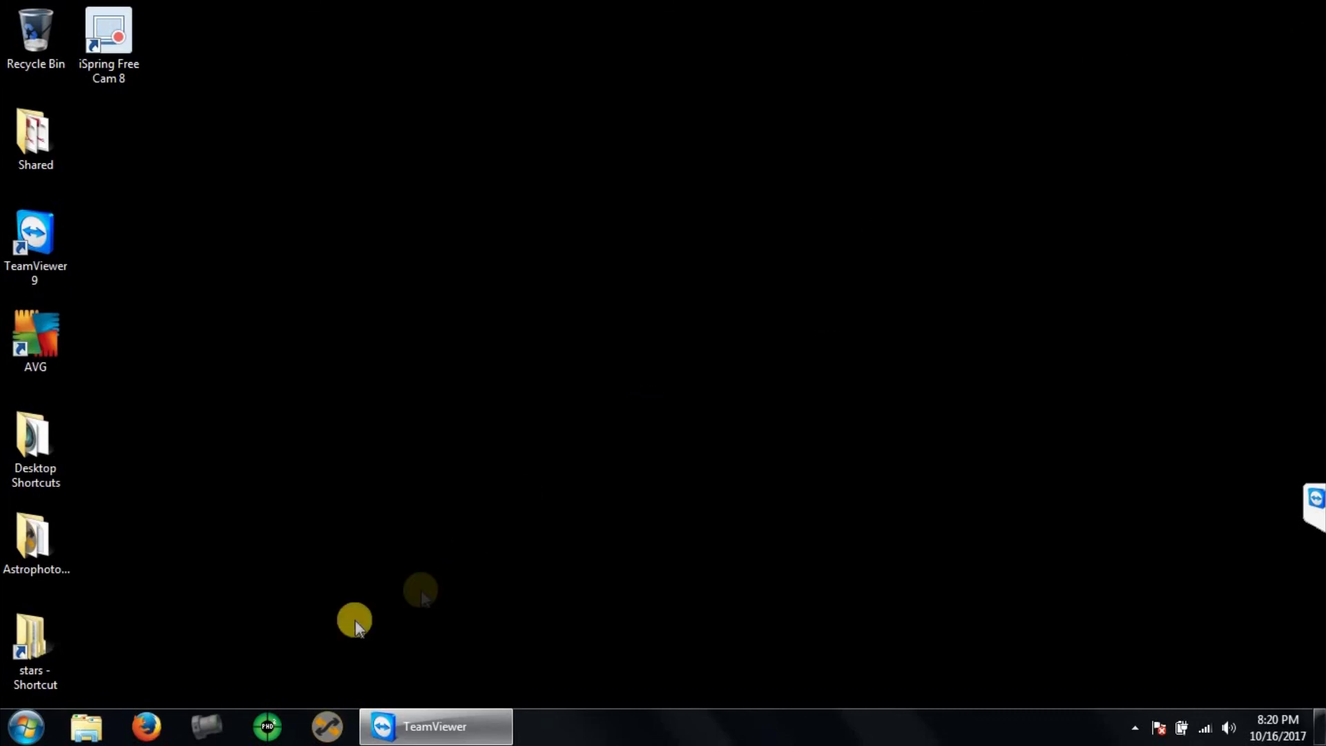
Step: Launch Sequence Generator Pro 2.6.0.23 from the taskbar
{"action": "left_click", "coordinate": [321, 728]}
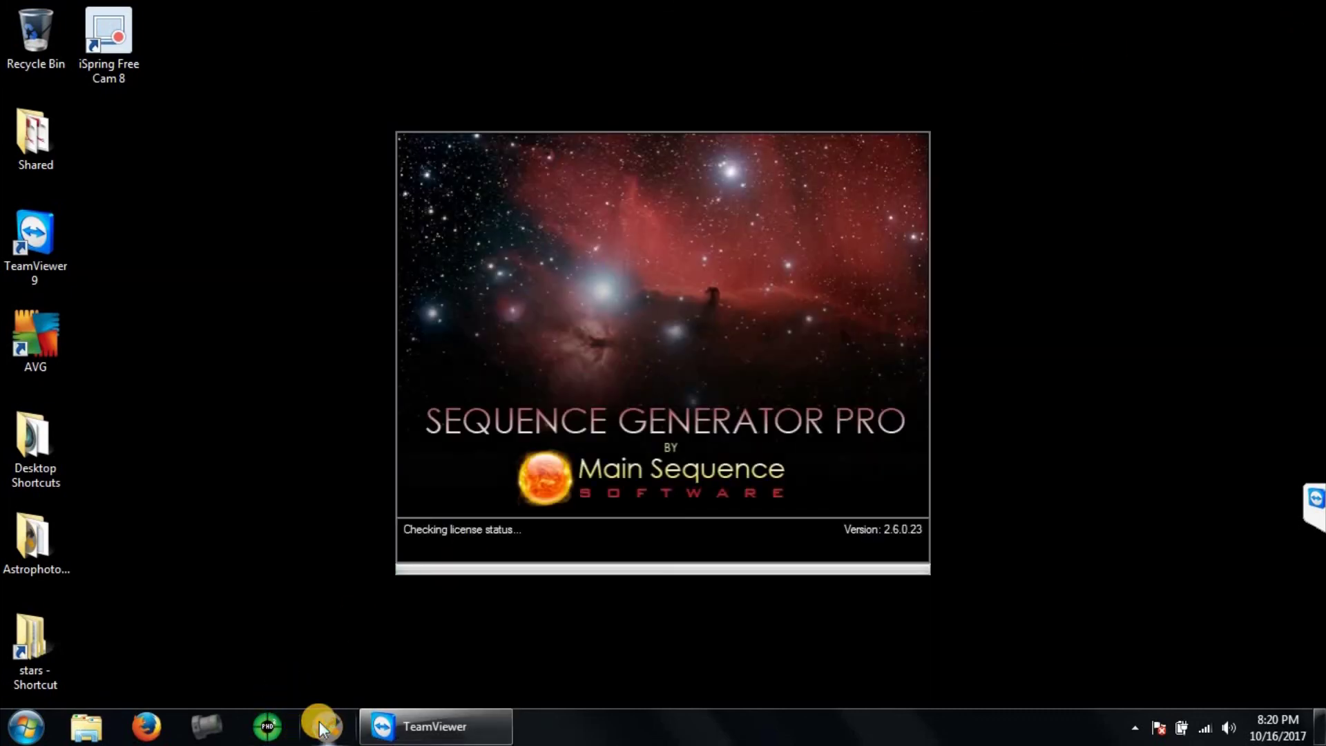